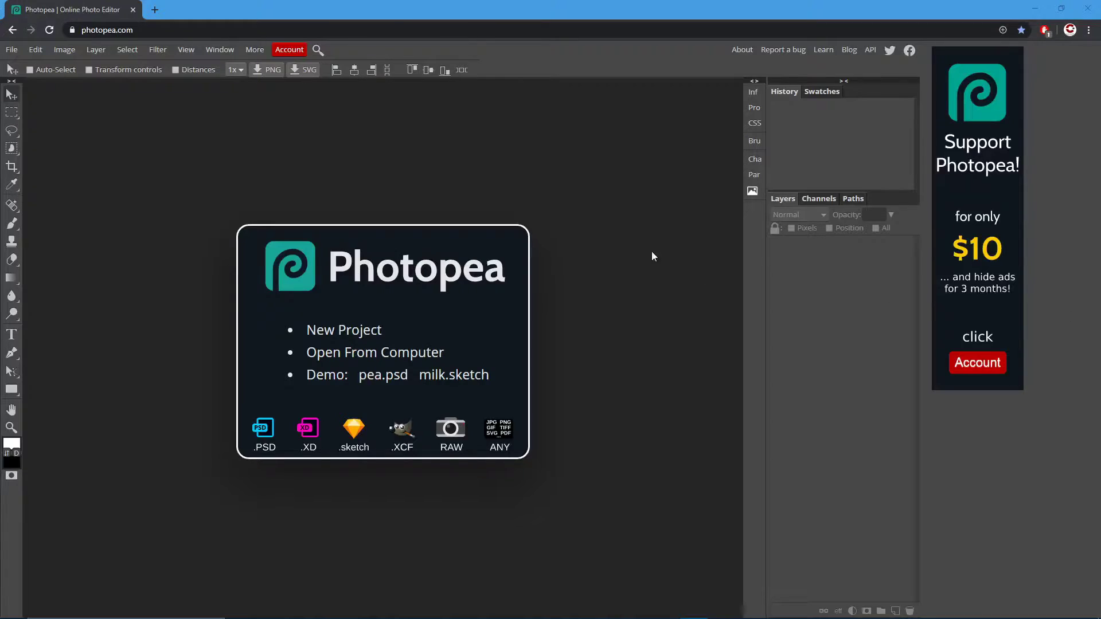
Create a new white 1280×720 px document named New Project
left_click(10, 51)
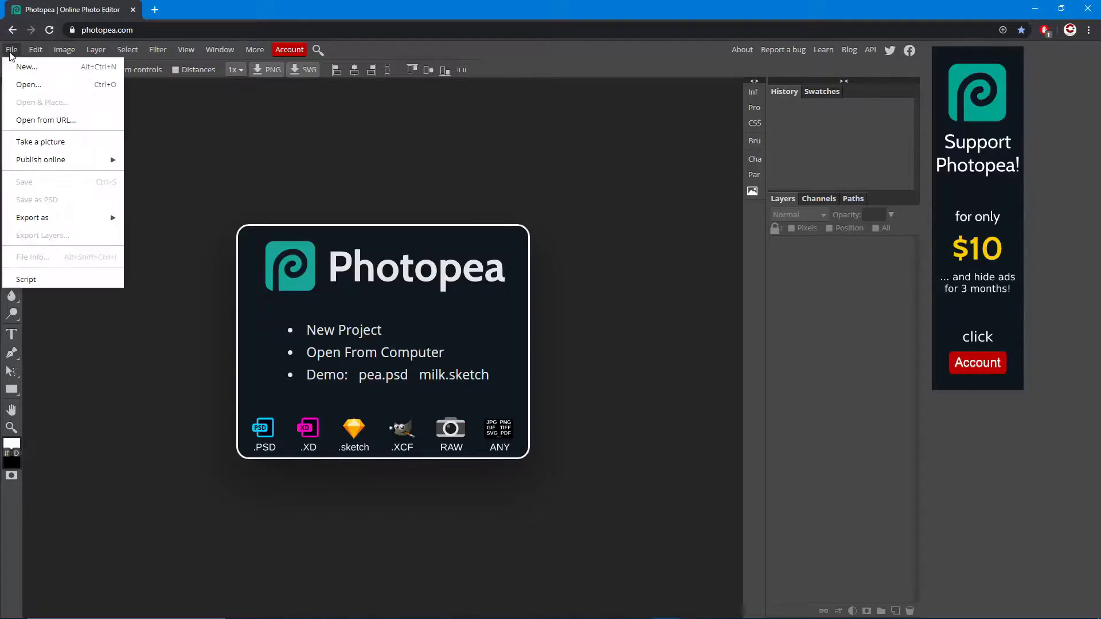
left_click(26, 67)
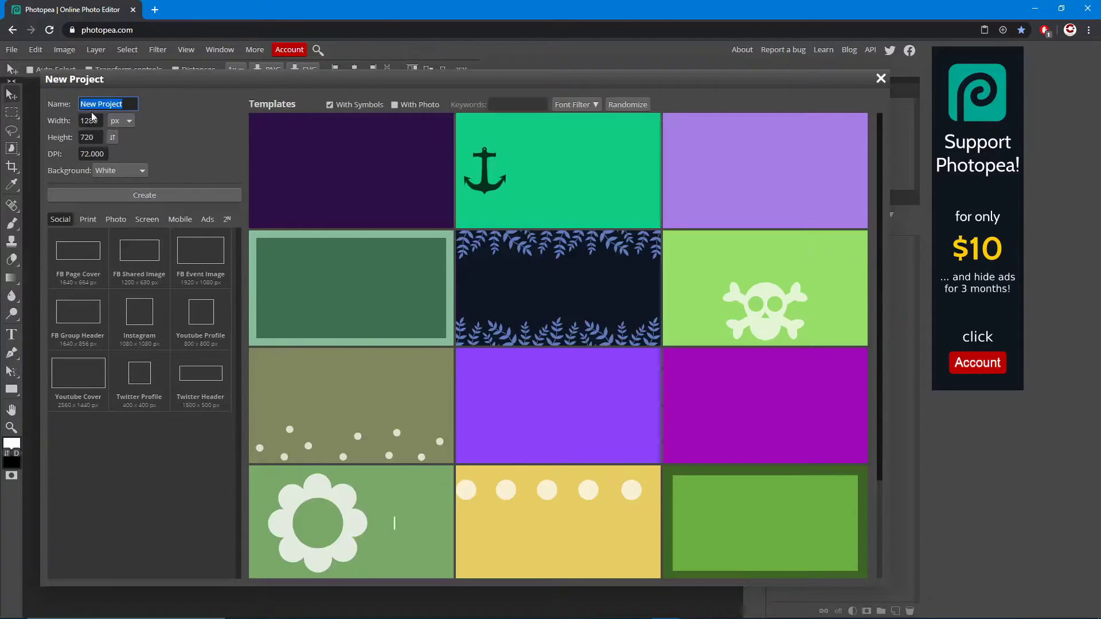
double_click(84, 137)
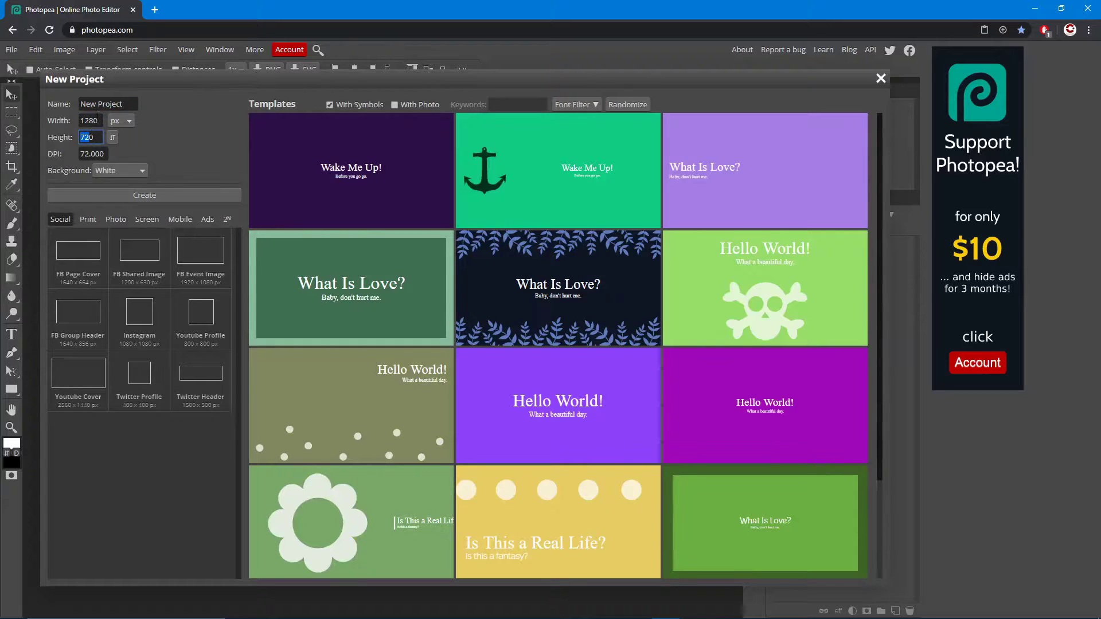
double_click(89, 121)
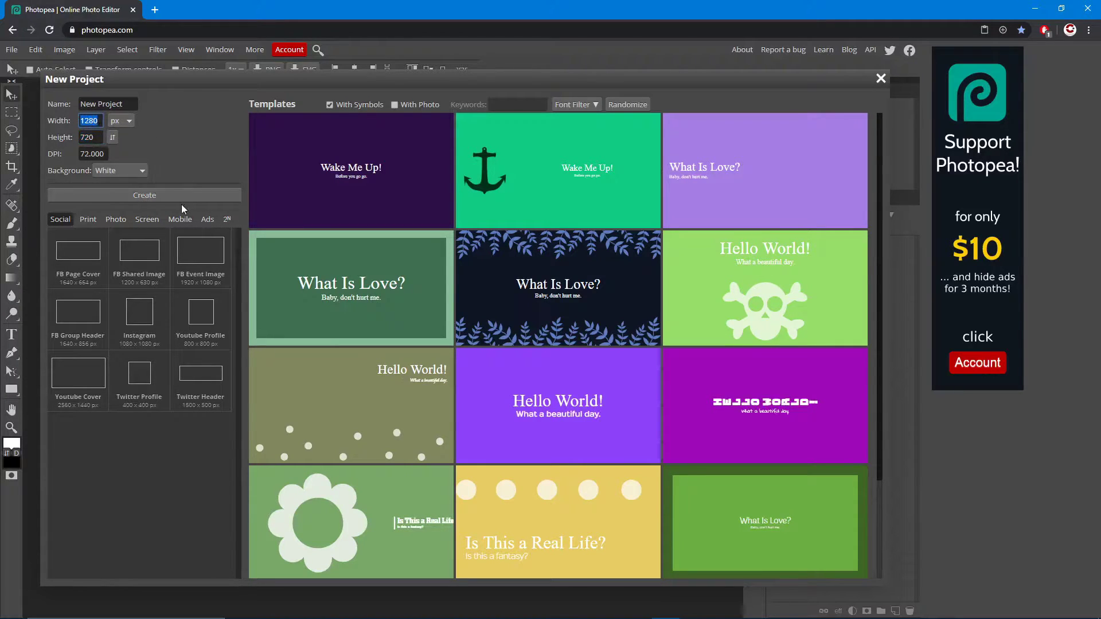
double_click(103, 104)
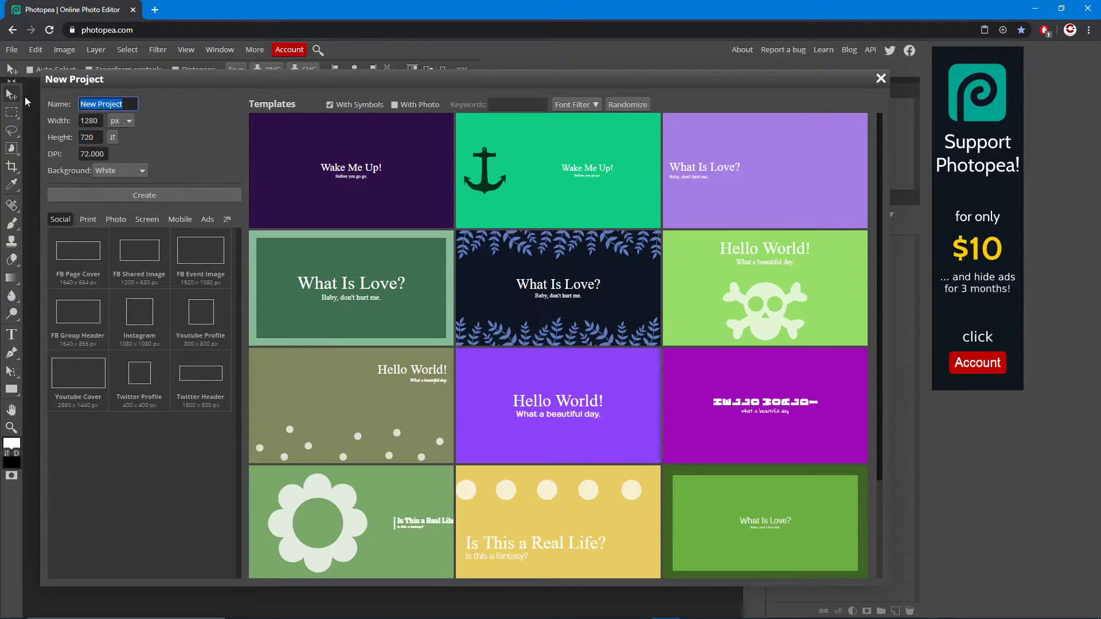
left_click(159, 194)
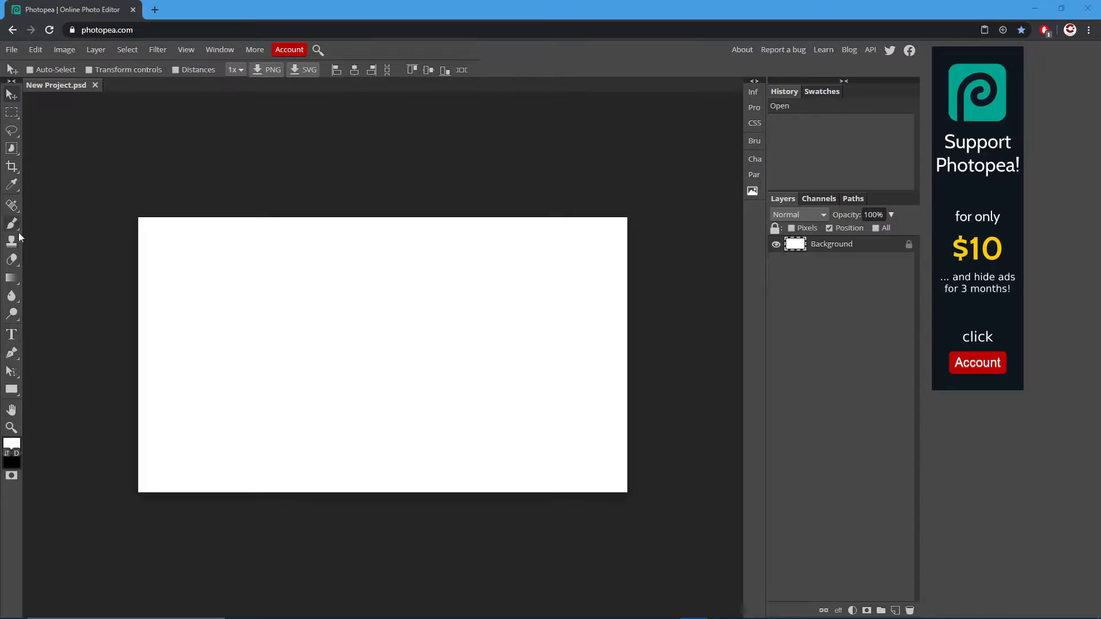
Choose the Type tool and set the text size to 200 px
left_click(15, 338)
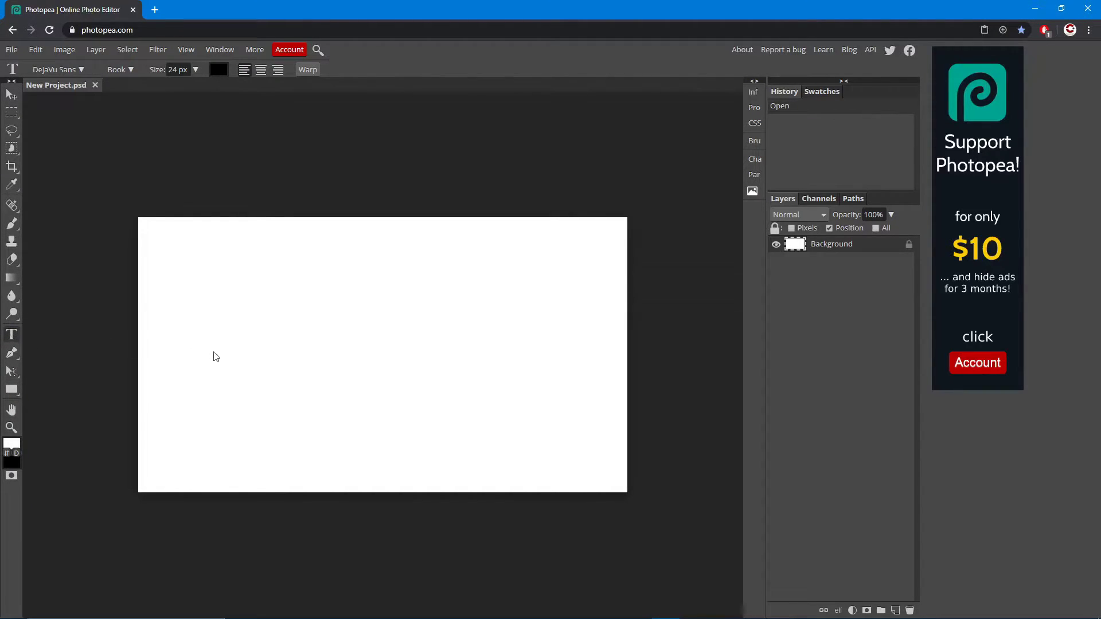
left_click(336, 360)
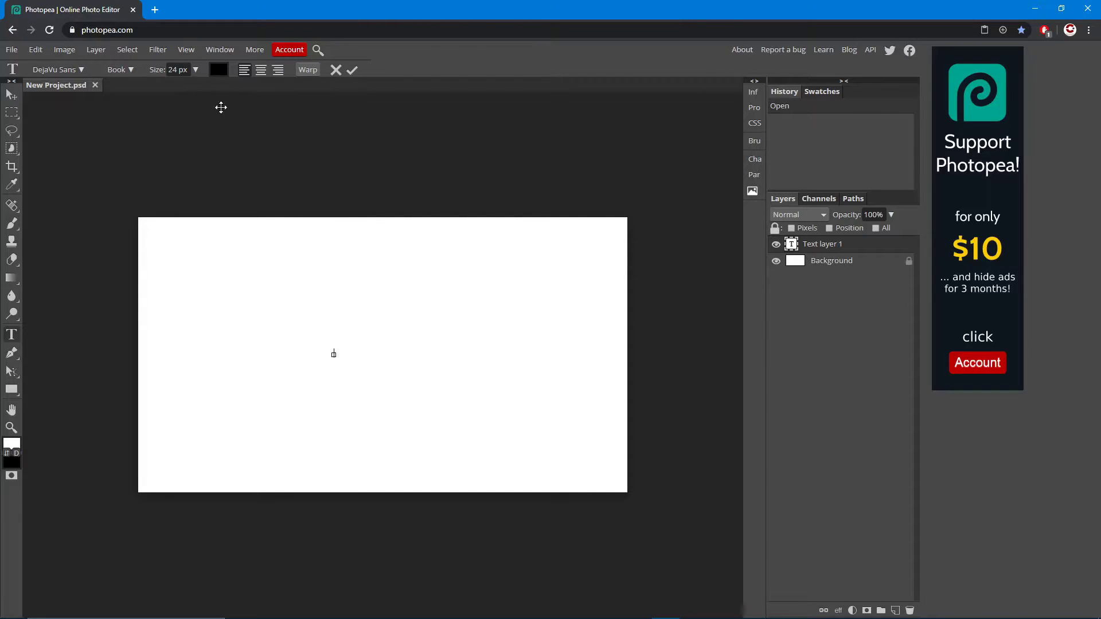
left_click_drag(195, 71, 216, 96)
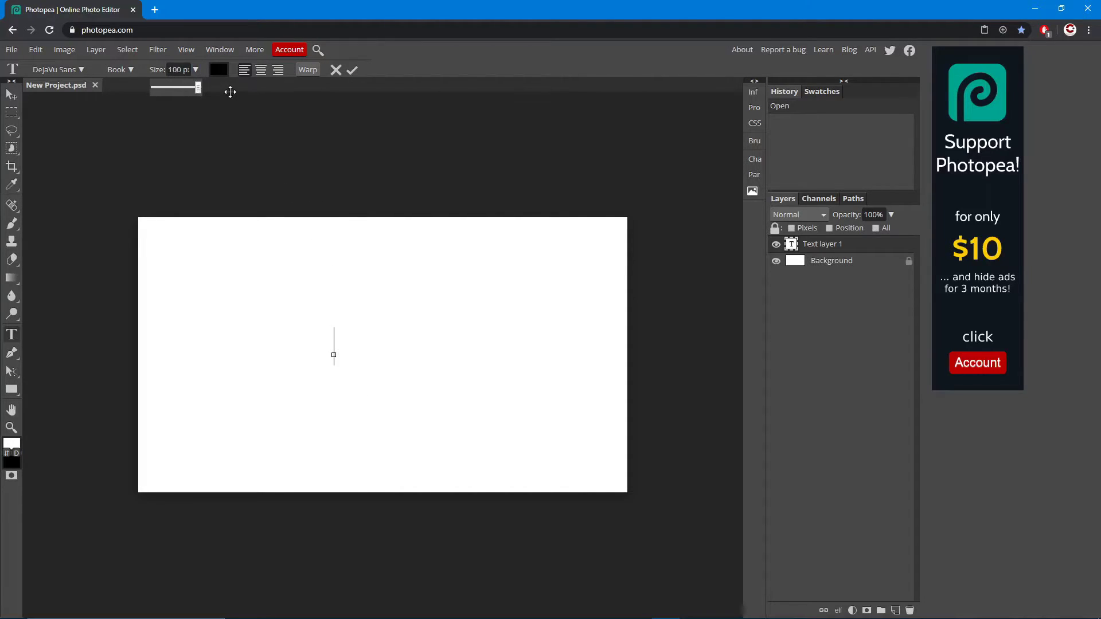
double_click(178, 69)
type("200")
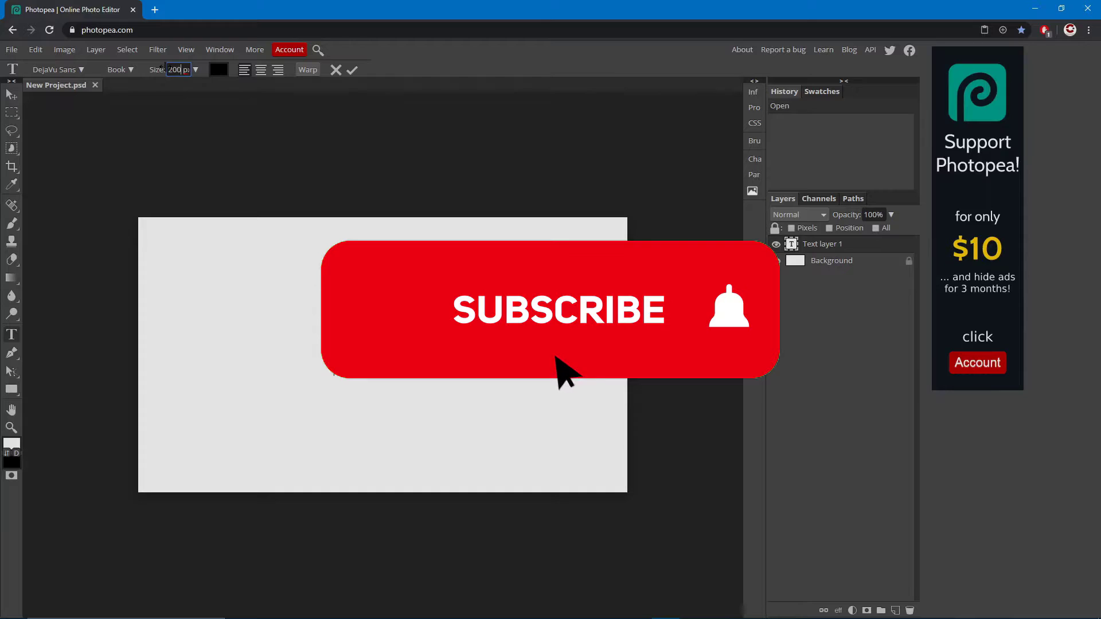
type("CA")
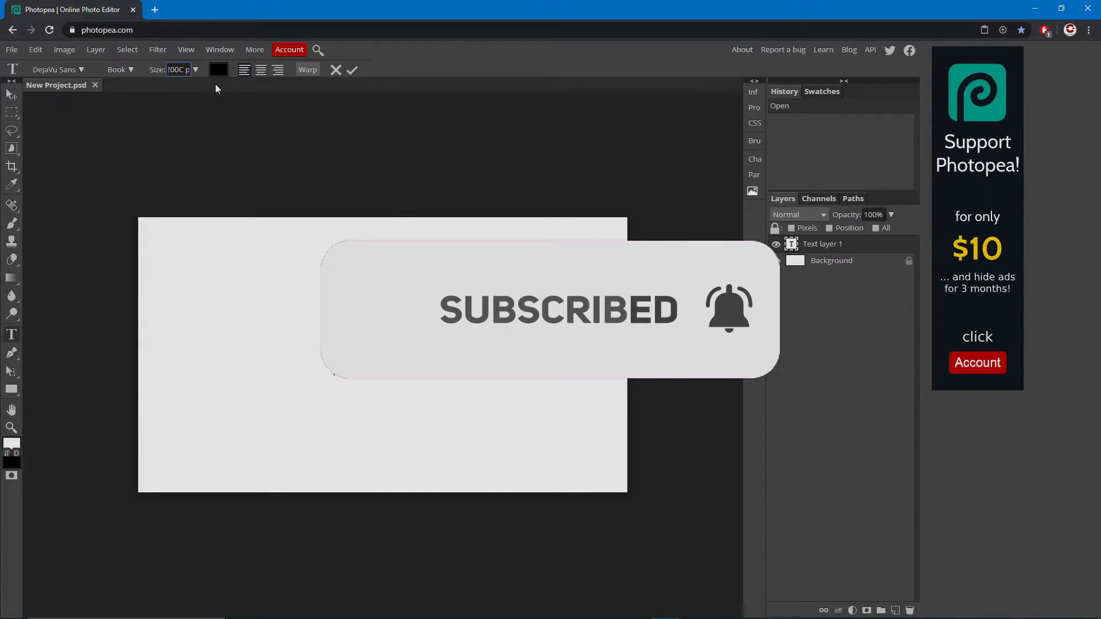
key("Return")
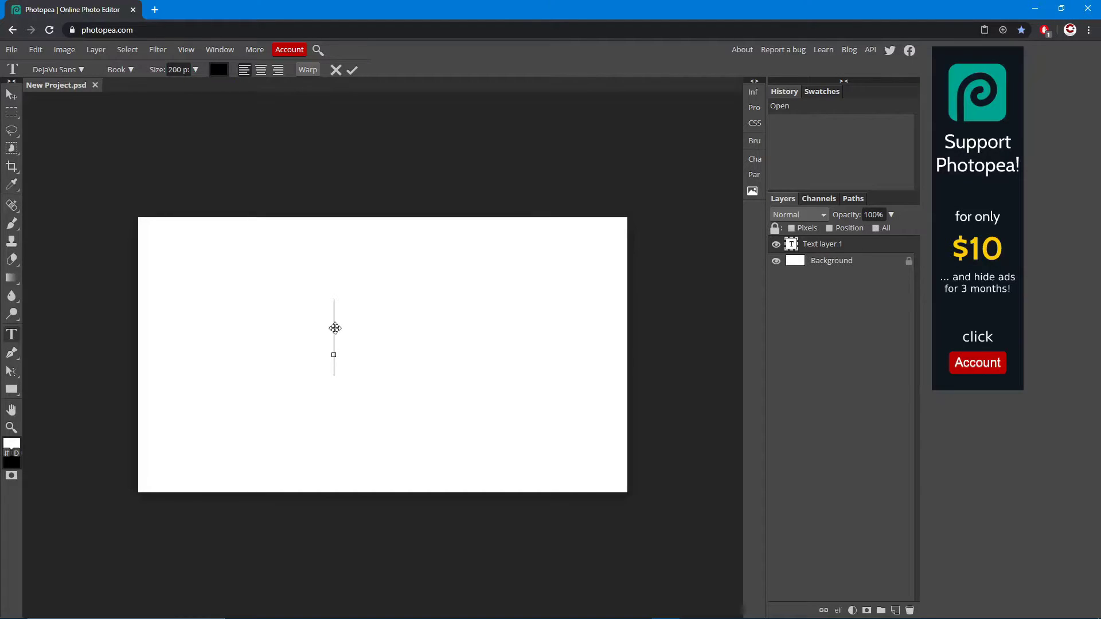
Type CAMBIT in a new text box mid-canvas and commit it
left_click(353, 70)
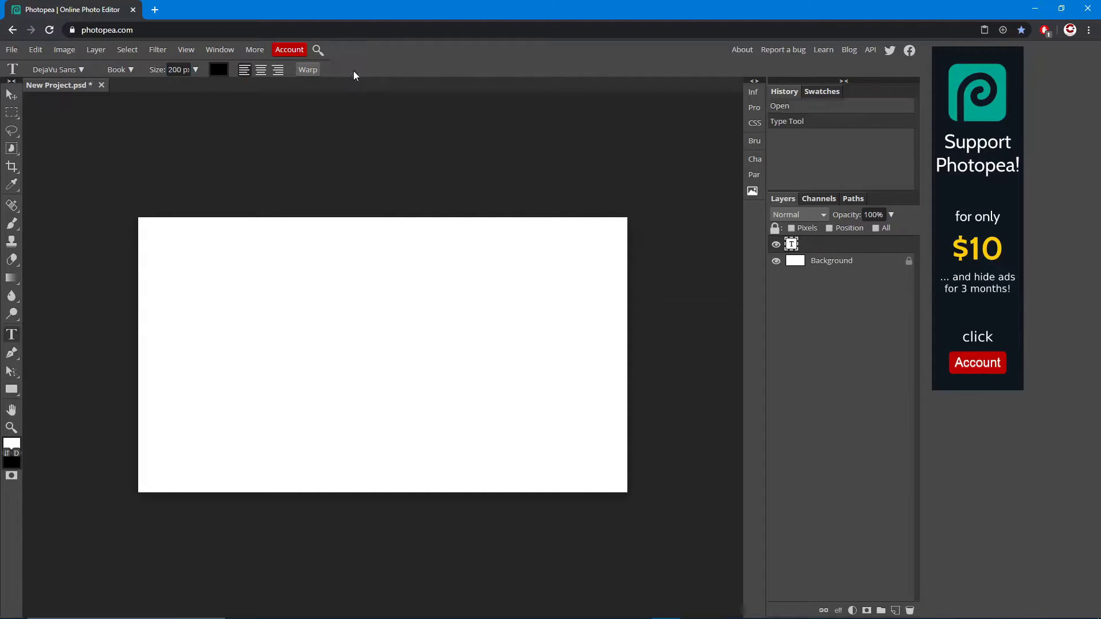
left_click(355, 346)
type("C")
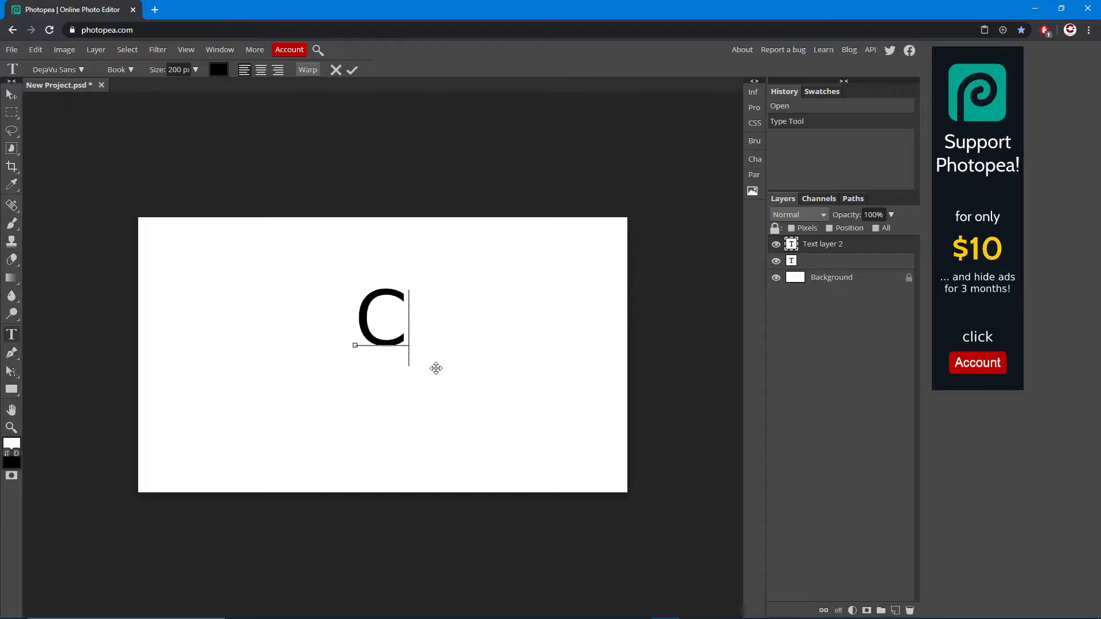
type("AMBIT")
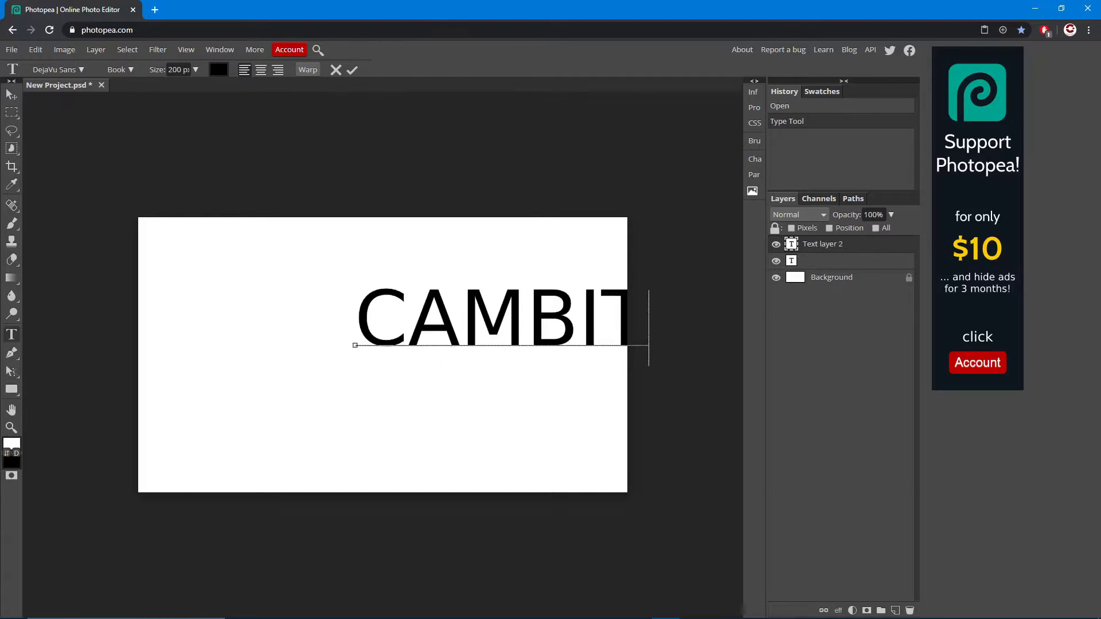
left_click(352, 70)
Centre CAMBIT on the canvas and open its Layer Style dialog
left_click(12, 94)
left_click_drag(482, 341, 374, 379)
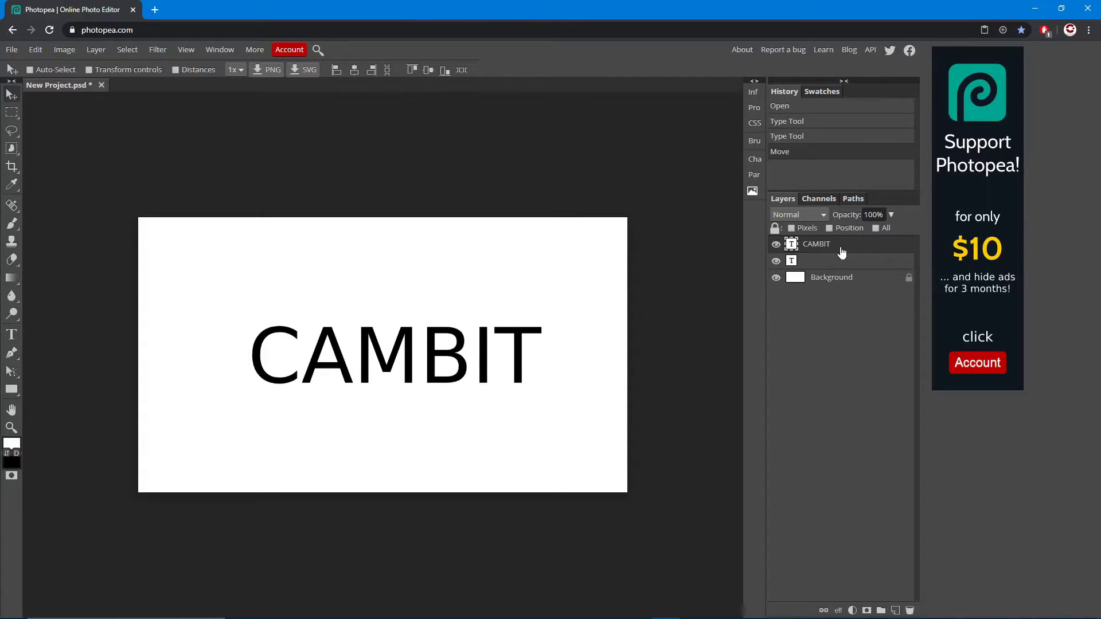
double_click(874, 249)
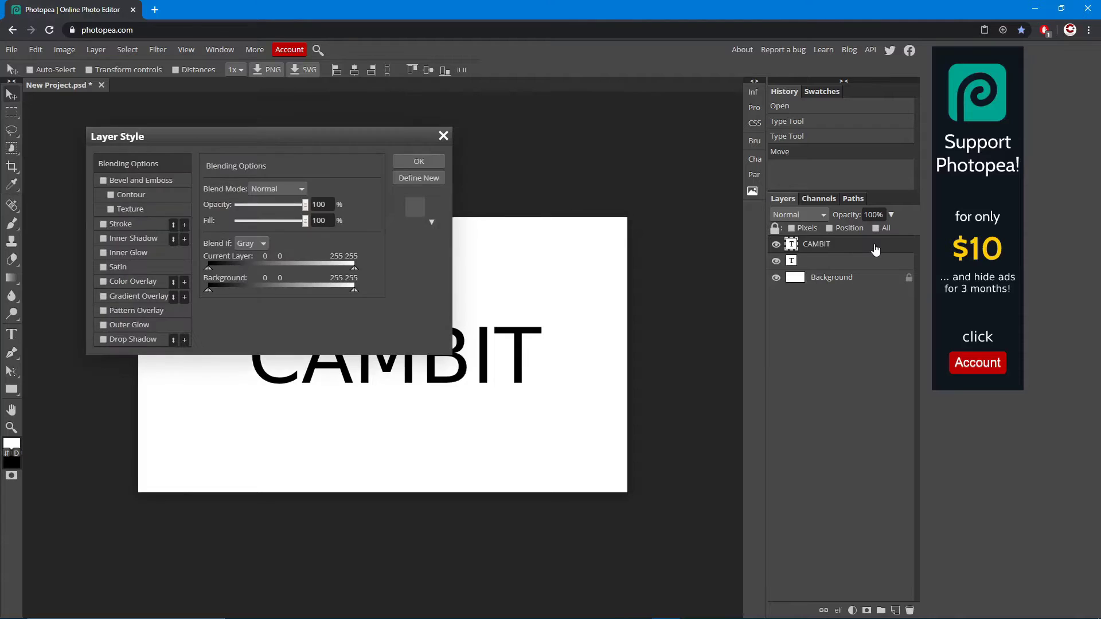
Enable Outer Glow on CAMBIT and move the Layer Style dialog off the canvas
left_click(103, 324)
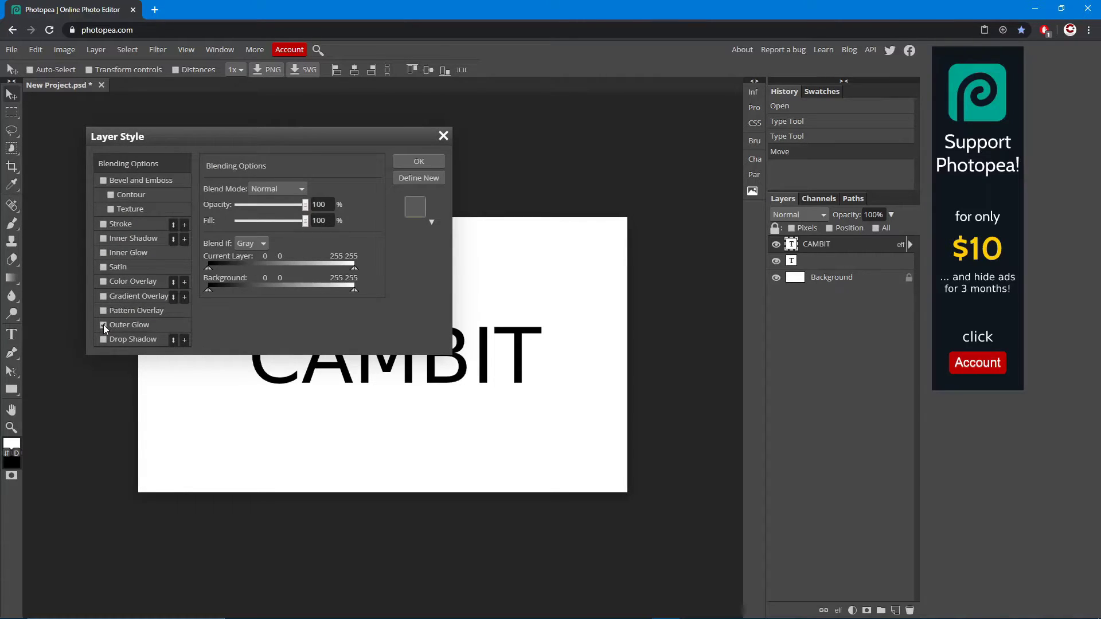
left_click(102, 253)
left_click_drag(166, 145, 733, 145)
left_click(672, 254)
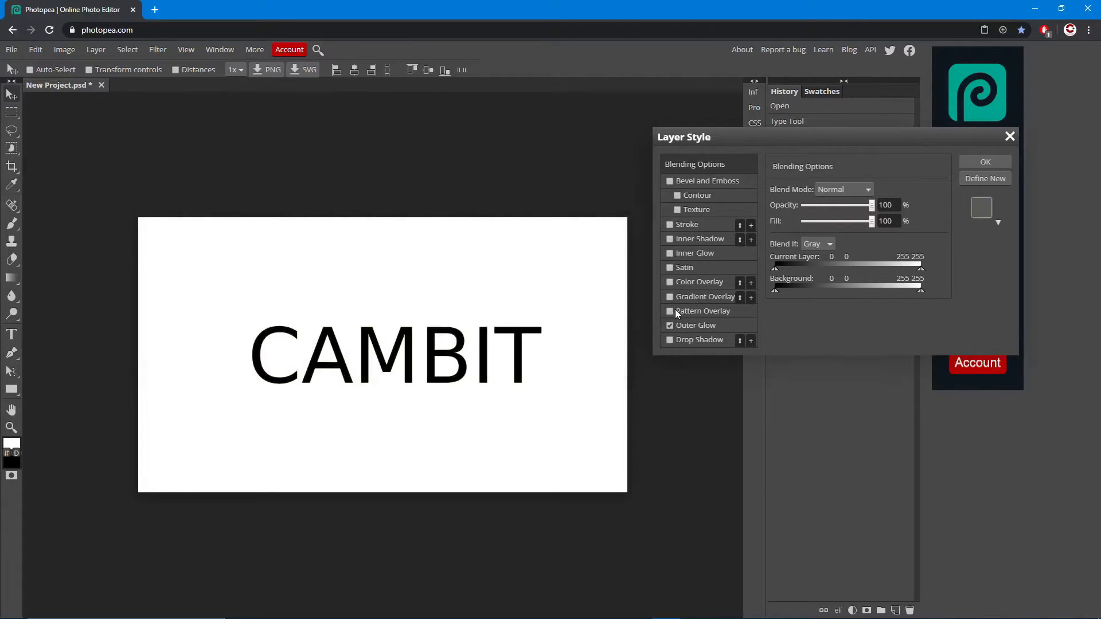
left_click(693, 325)
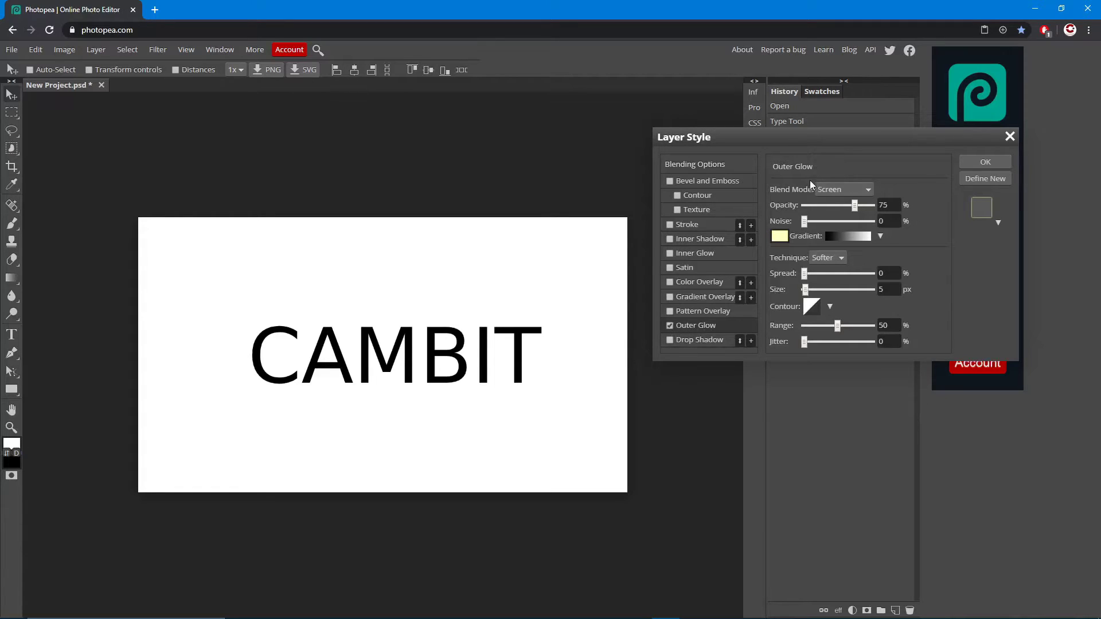
Set the outer glow to Normal blend mode, 100% opacity and 12% spread
left_click(844, 194)
left_click(838, 199)
left_click_drag(857, 210, 874, 207)
left_click_drag(804, 274, 819, 291)
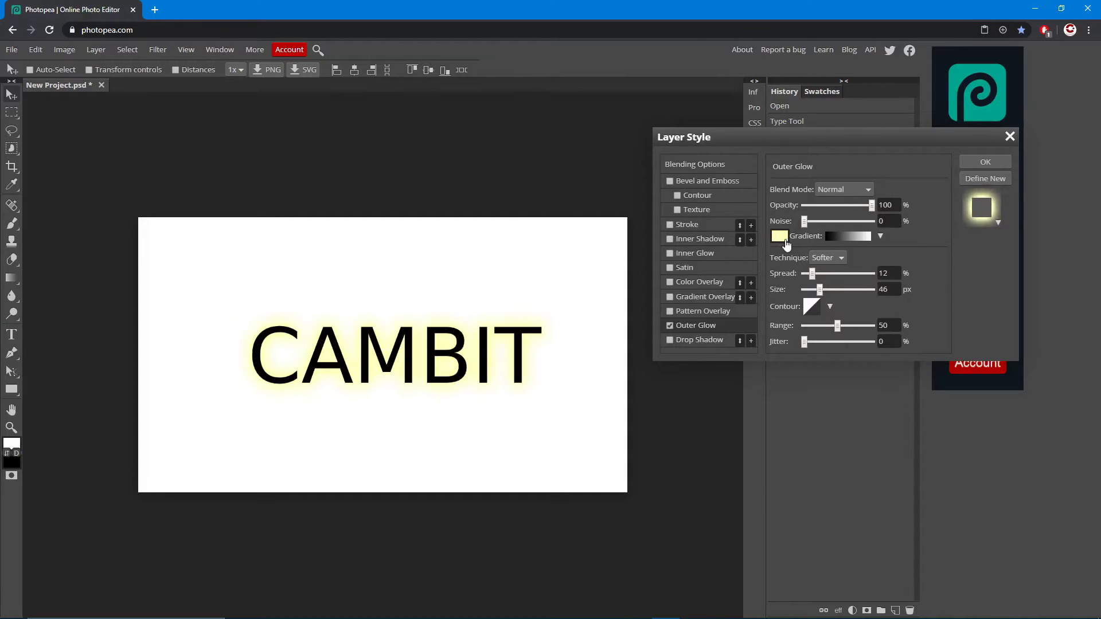
Make the glow mint green, tighten it to 19% spread and 22 px, and apply
left_click(779, 237)
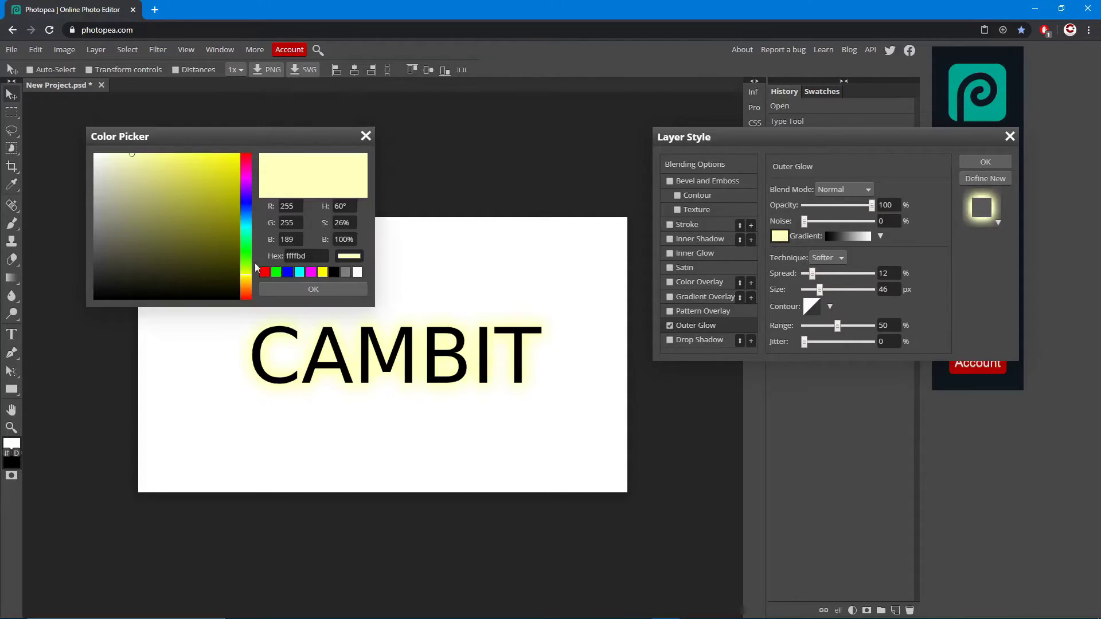
left_click(246, 297)
left_click_drag(253, 319, 248, 245)
left_click(319, 289)
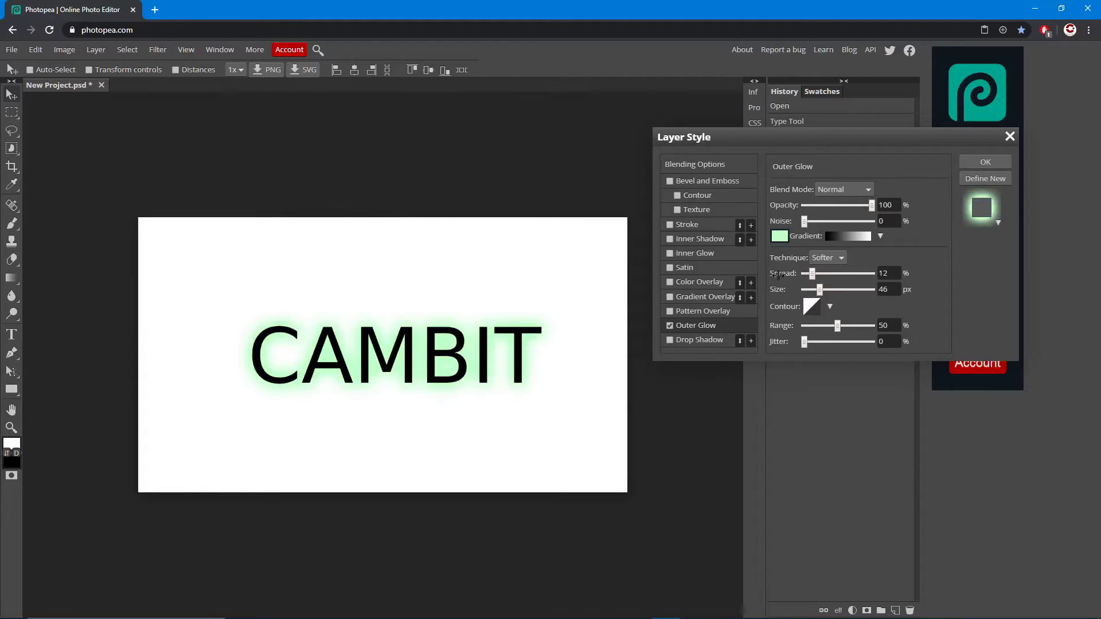
mouse_move(820, 290)
left_mouse_down()
mouse_move(805, 295)
mouse_move(860, 300)
mouse_move(806, 294)
mouse_move(810, 275)
mouse_move(868, 275)
mouse_move(816, 276)
left_mouse_up()
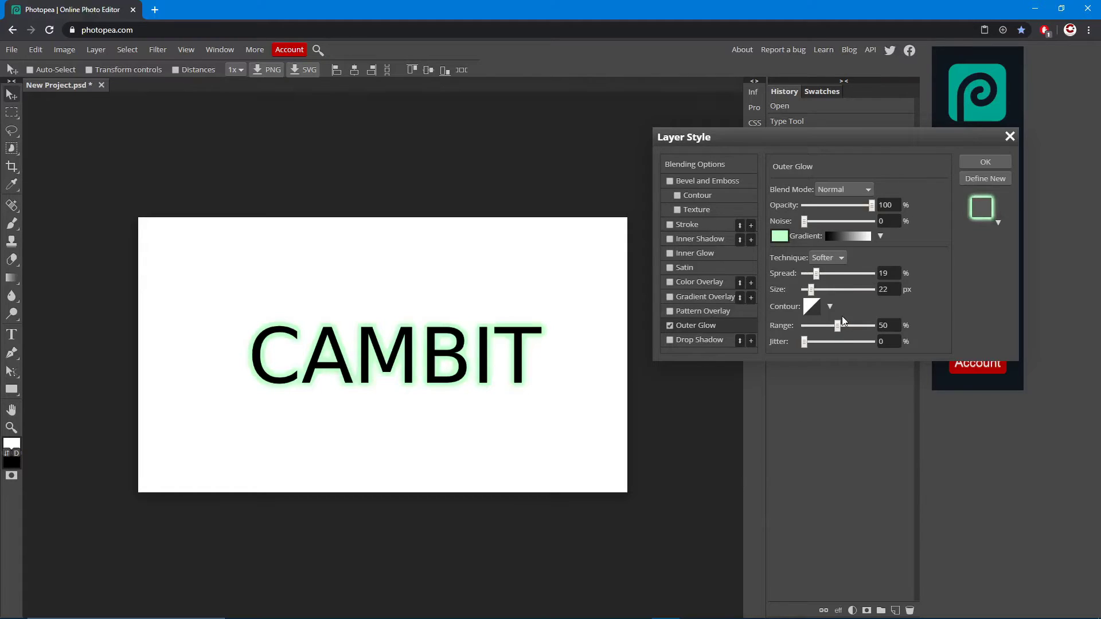
left_click(981, 163)
Give the Background layer a pure black Color Overlay
double_click(864, 276)
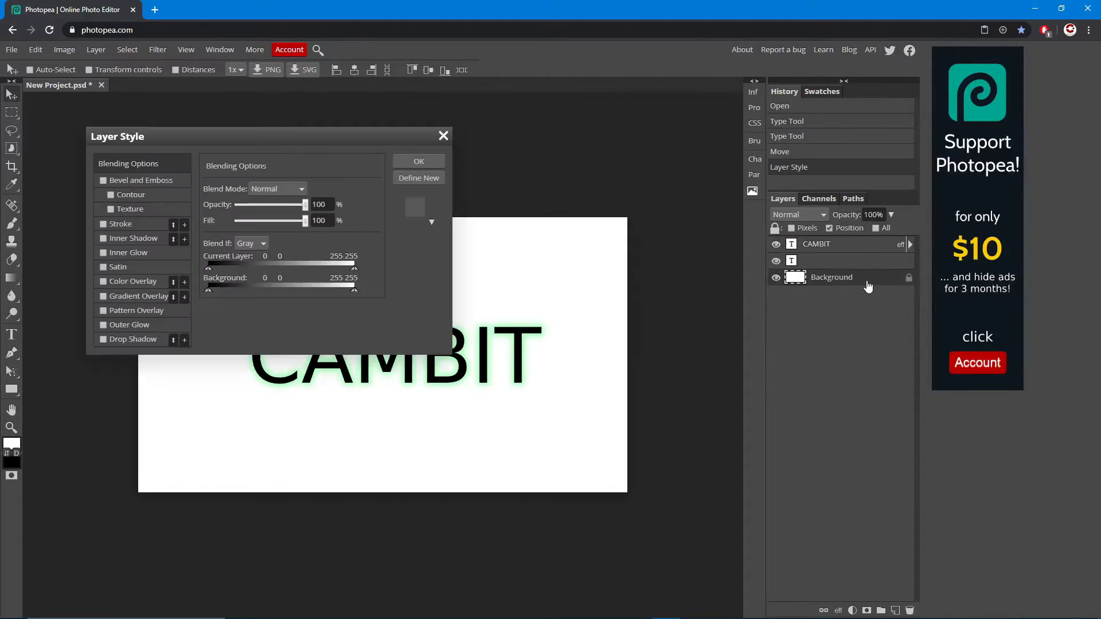
left_click(103, 281)
left_click(130, 281)
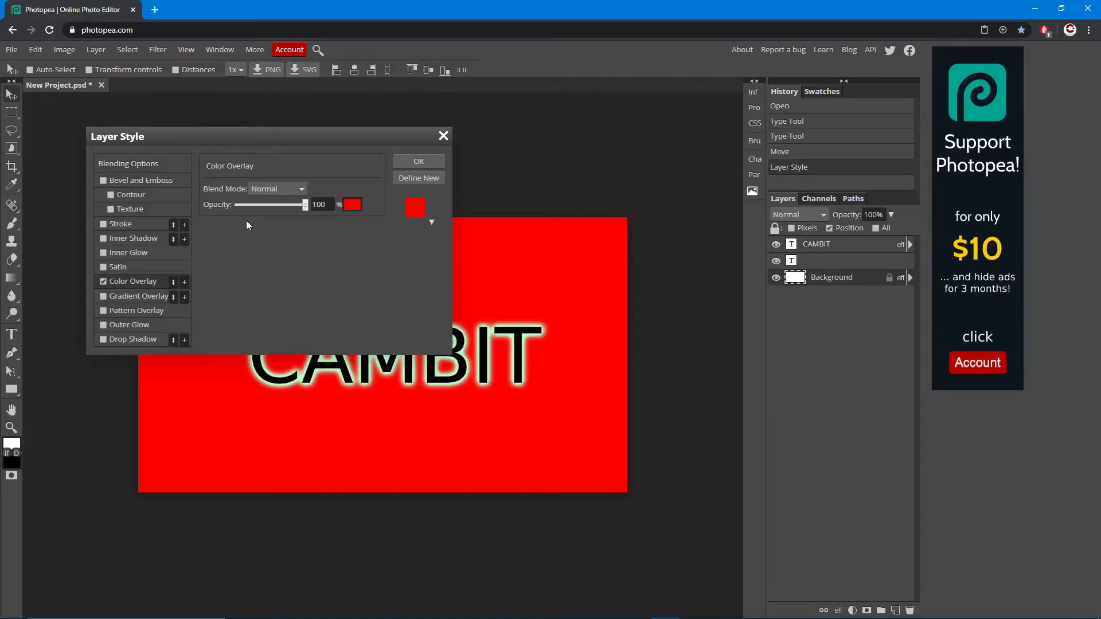
left_click(352, 204)
left_click(167, 270)
left_click(148, 298)
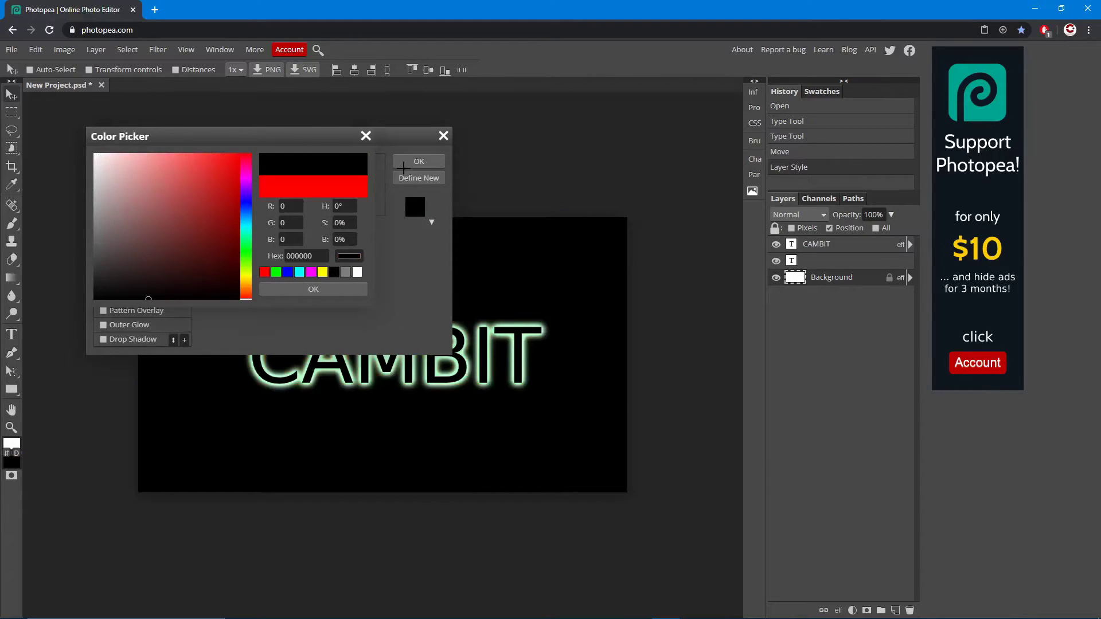
left_click(313, 289)
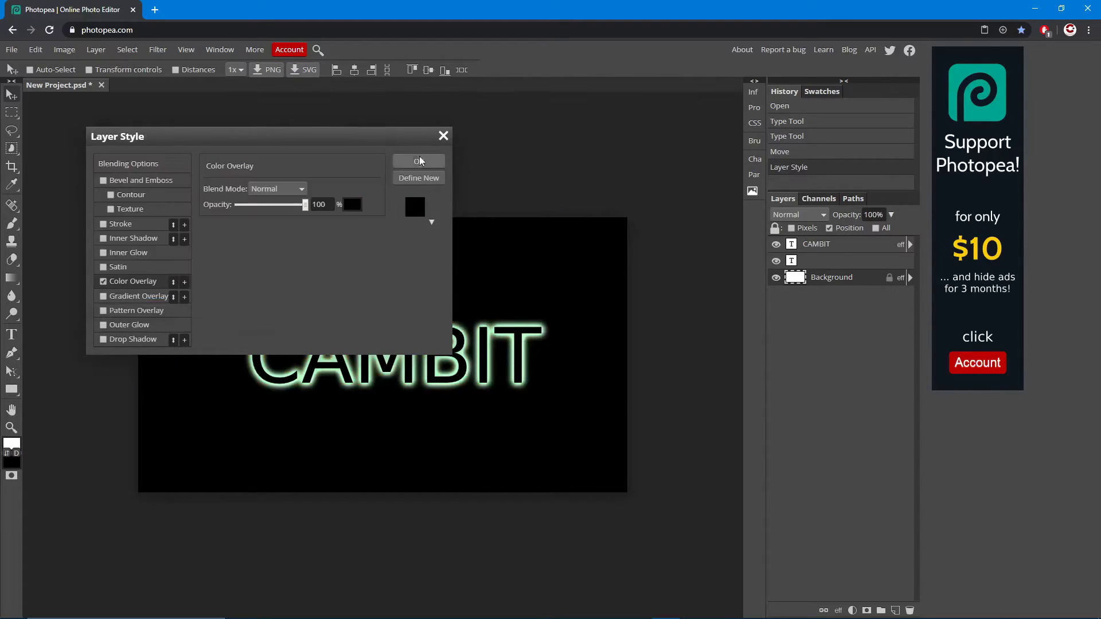
left_click(418, 160)
Reduce CAMBIT's outer glow size to 7 px
double_click(872, 250)
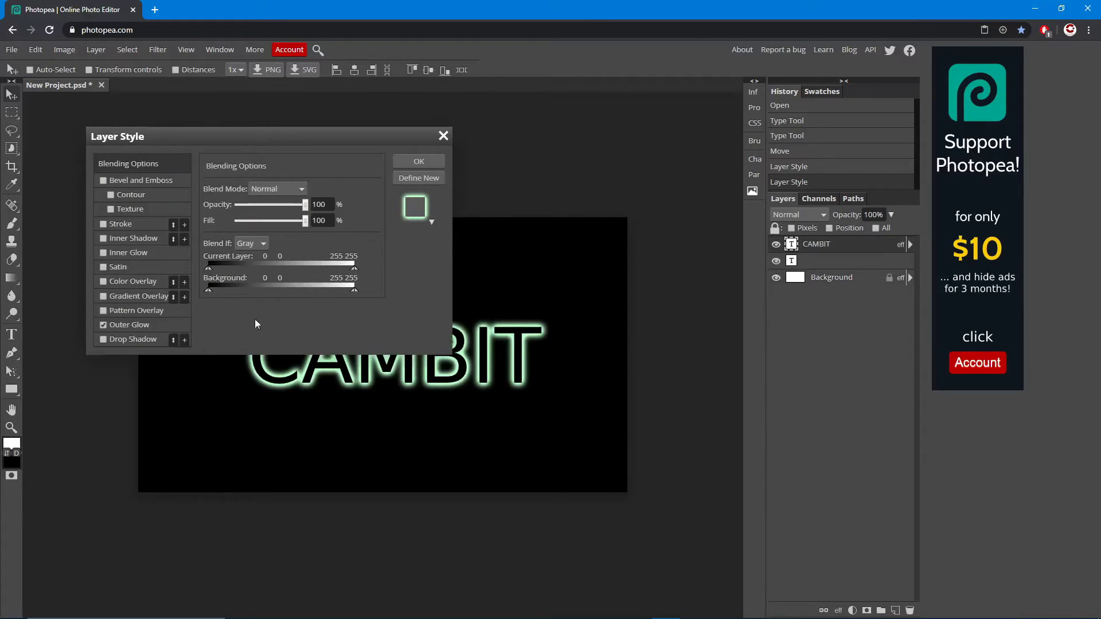
left_click(122, 325)
left_click_drag(332, 136, 855, 174)
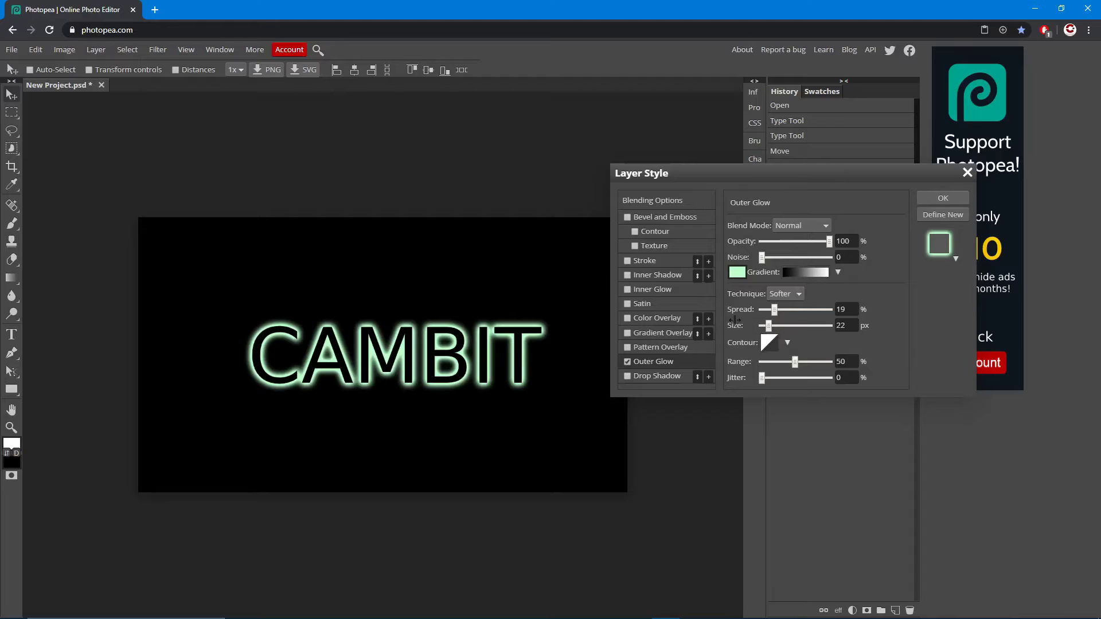
mouse_move(775, 325)
left_mouse_down()
mouse_move(785, 329)
mouse_move(765, 331)
left_mouse_up()
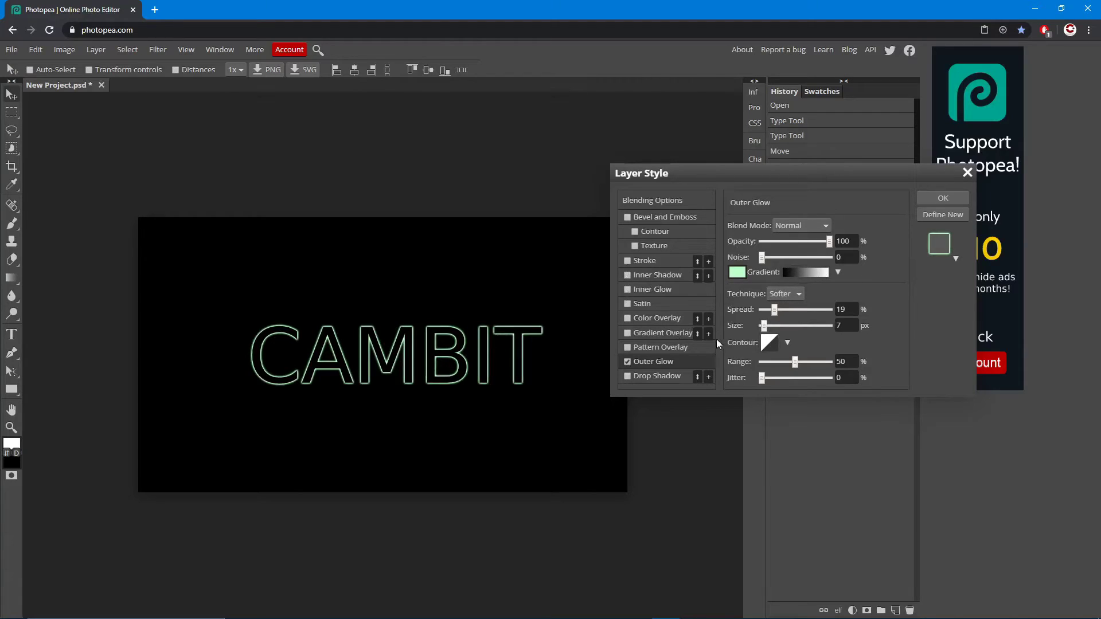
Turn on Inner Glow with Normal blend mode, temporarily disabling the outer glow
left_click(627, 291)
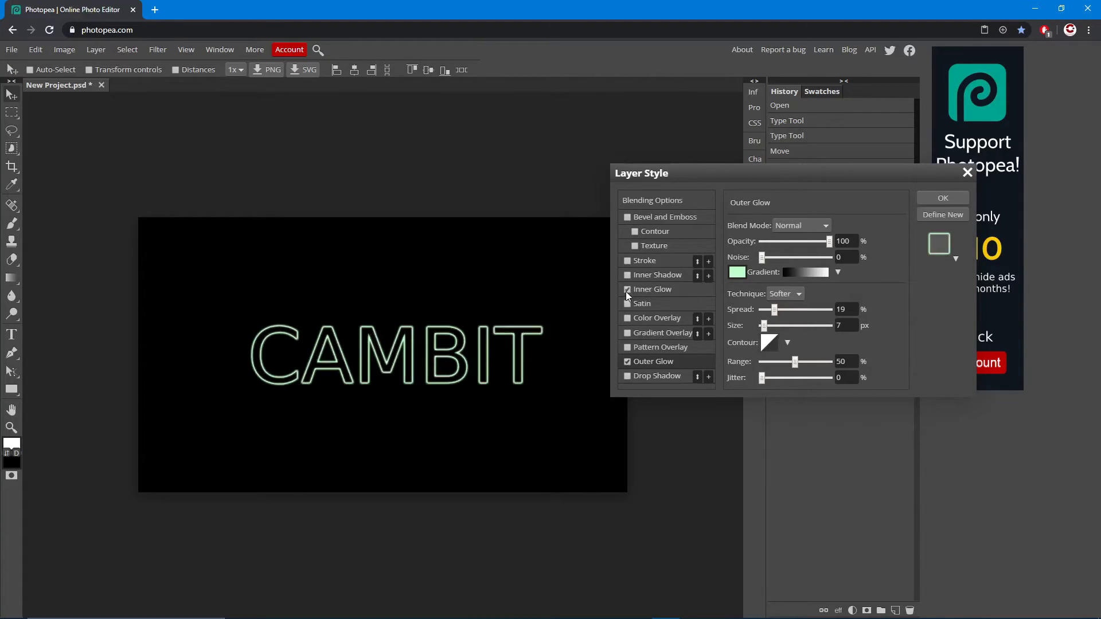
left_click(627, 364)
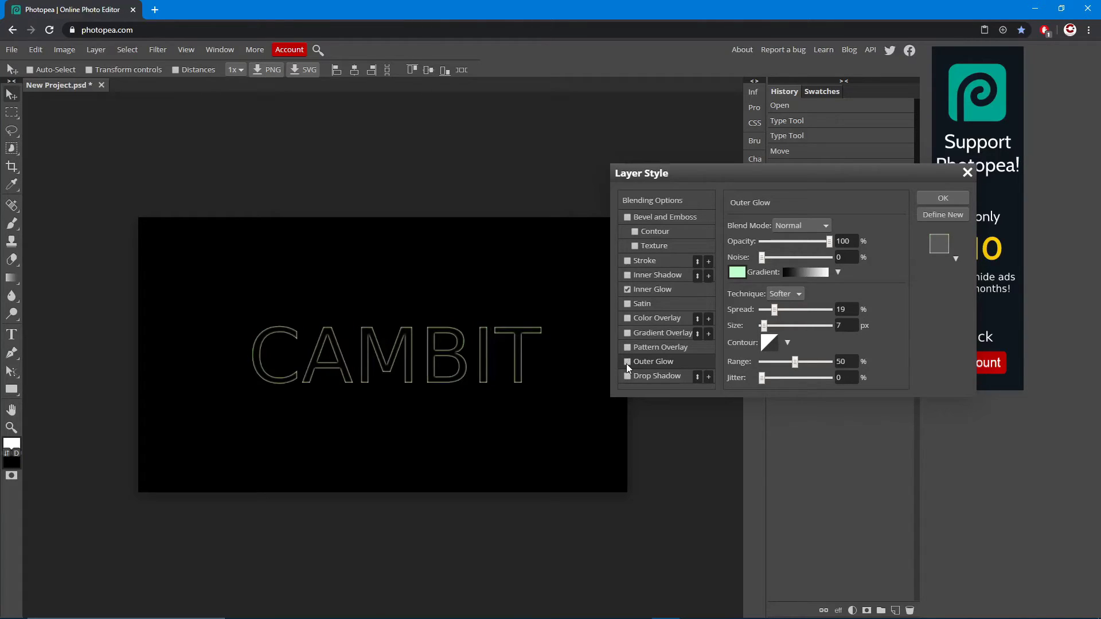
left_click(627, 362)
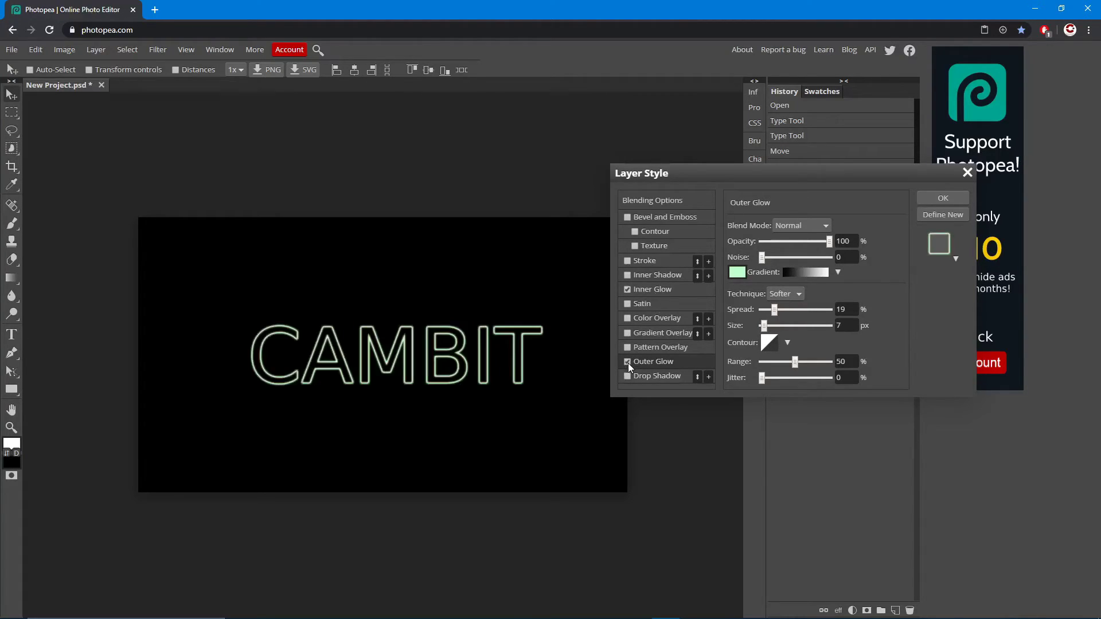
left_click(627, 362)
left_click(650, 290)
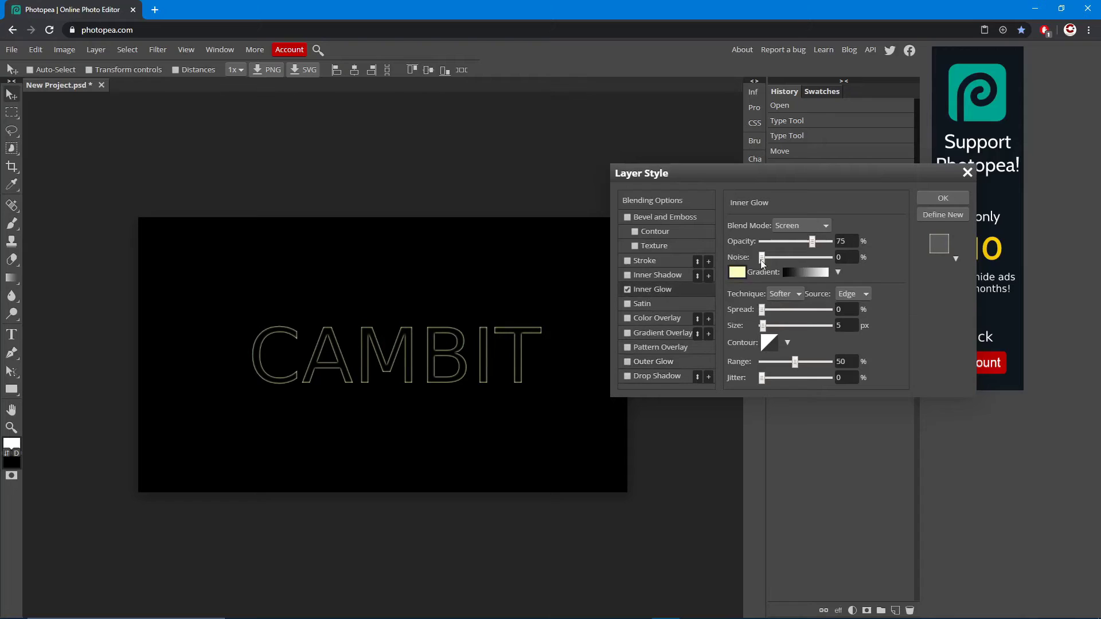
left_click(806, 228)
left_click(807, 236)
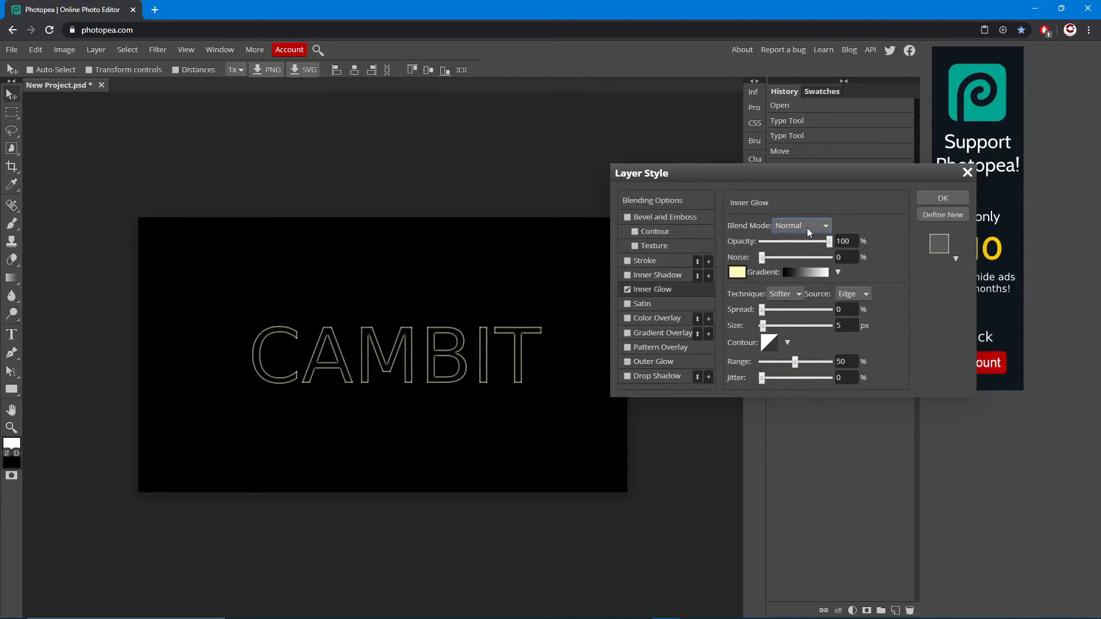
Colour the inner glow mint green and re-enable the outer glow
left_click_drag(761, 310, 770, 328)
left_click(737, 271)
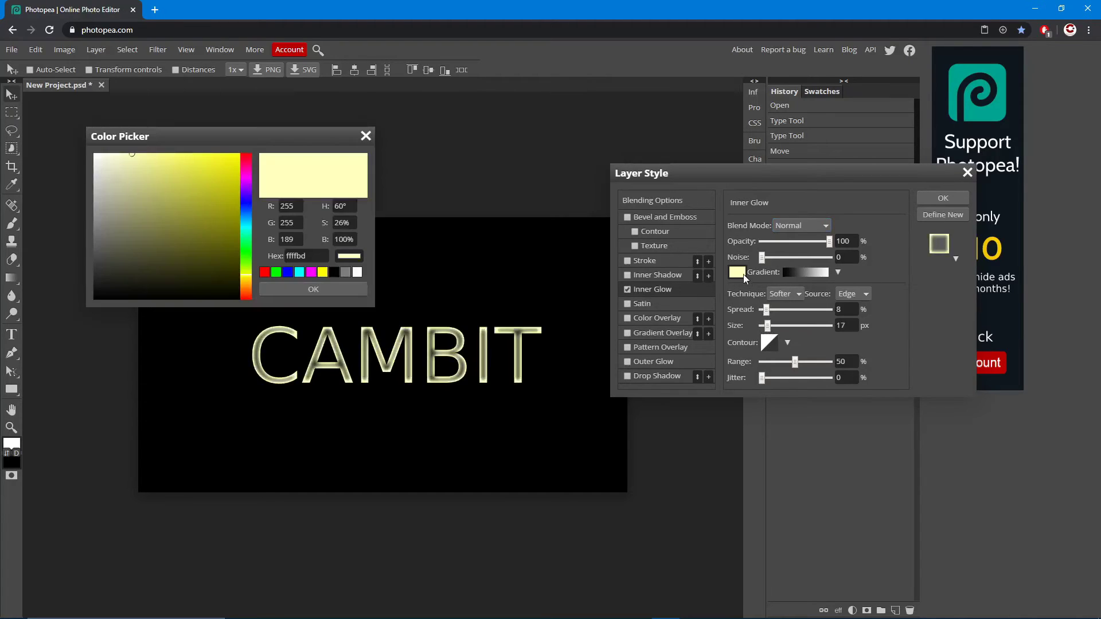
left_click(245, 237)
left_click(339, 289)
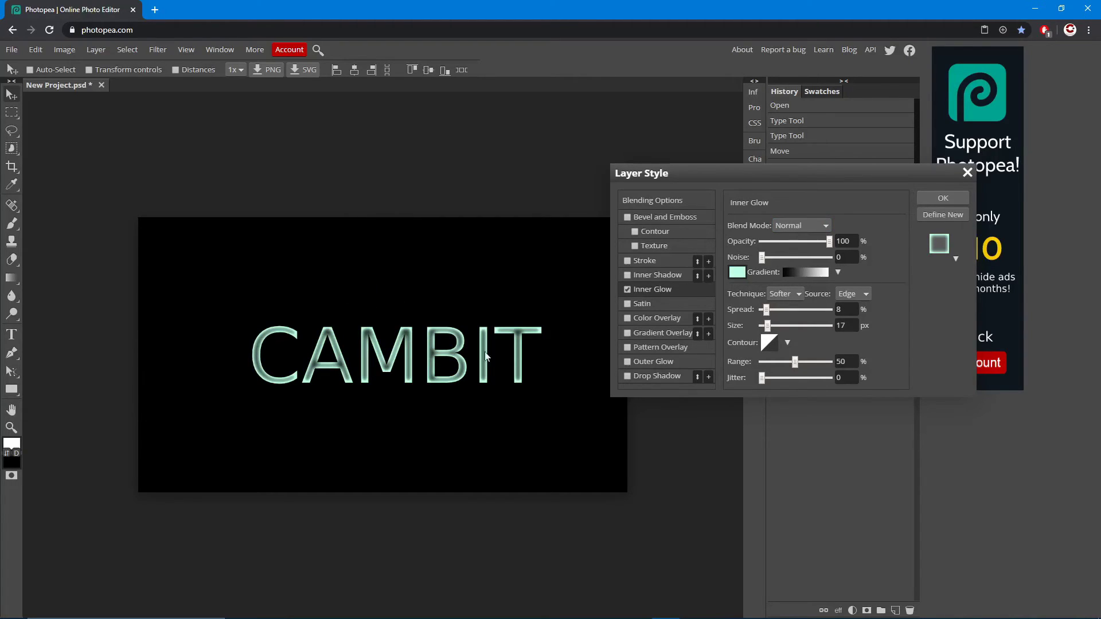
left_click(626, 361)
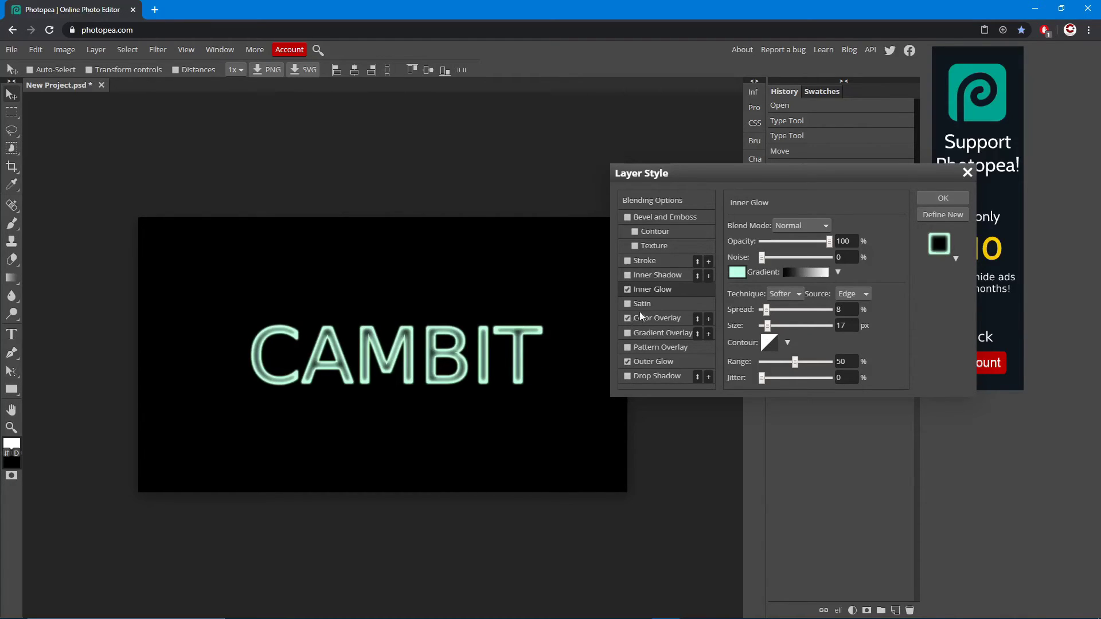
Set the inner glow to 4% spread and 27 px size, then apply the style
left_click(649, 276)
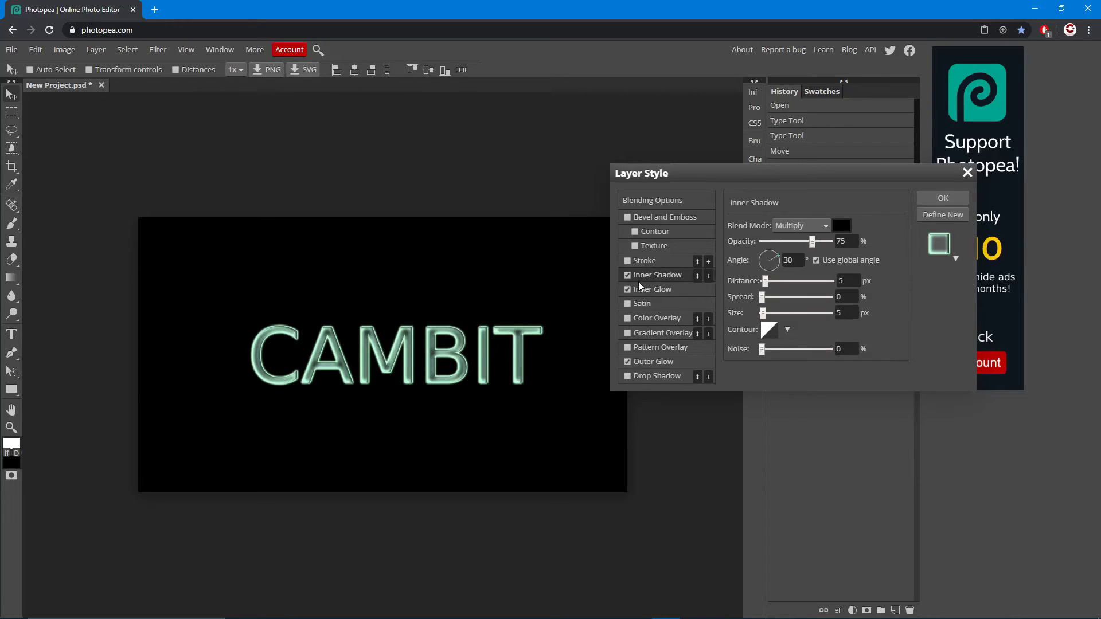
left_click(627, 275)
left_click(649, 289)
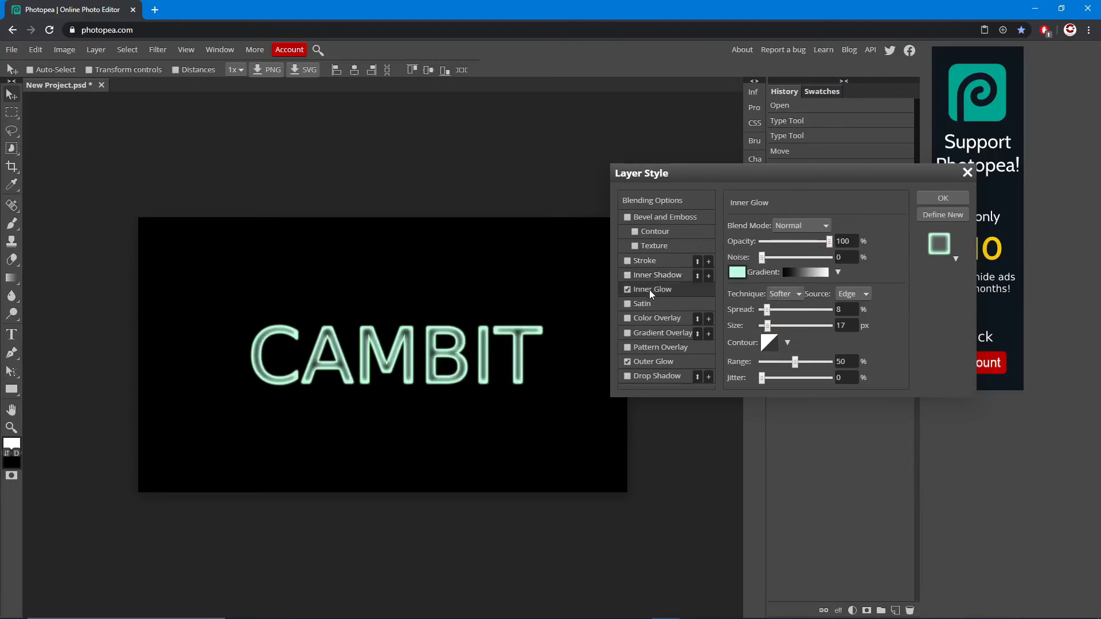
mouse_move(766, 309)
left_mouse_down()
mouse_move(763, 327)
mouse_move(772, 324)
left_mouse_up()
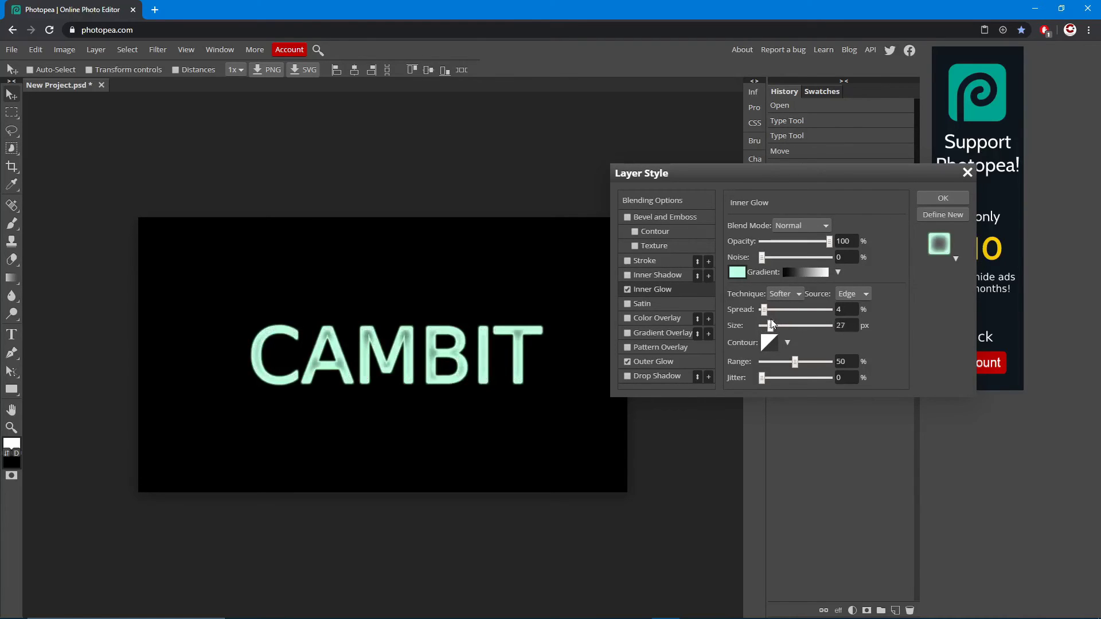
left_click(942, 198)
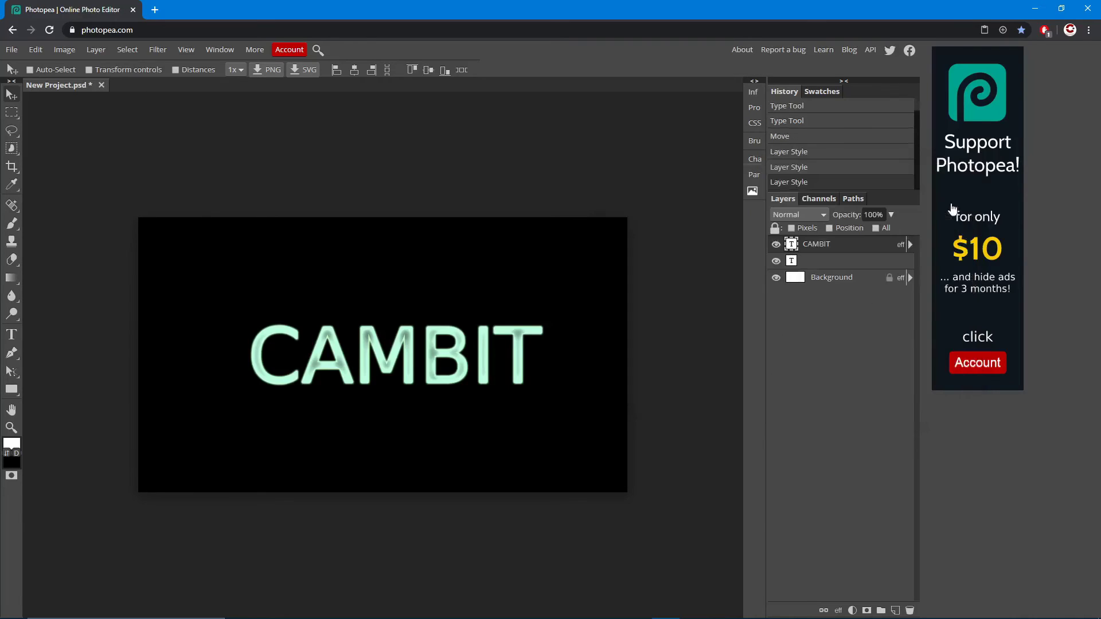